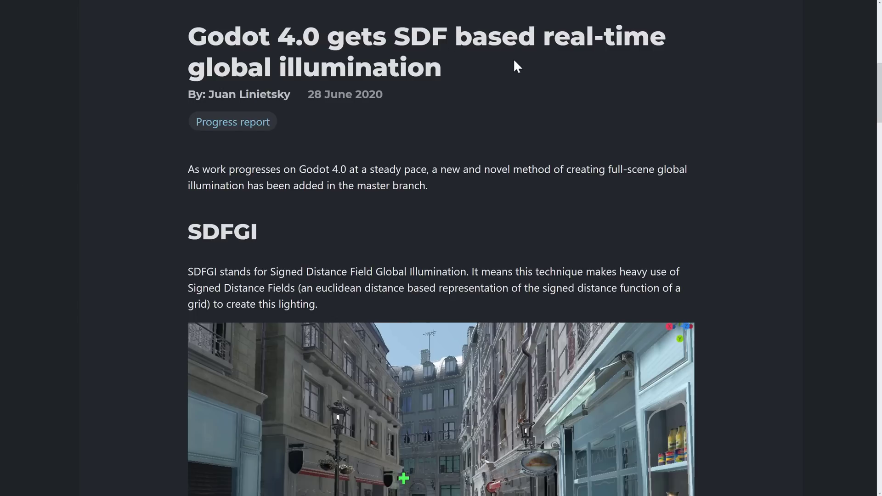
Scroll the SDFGI article past the checkerboard image to the 'SDFGI is mostly leak free' paragraph.
scroll(438, 130, "down", 3)
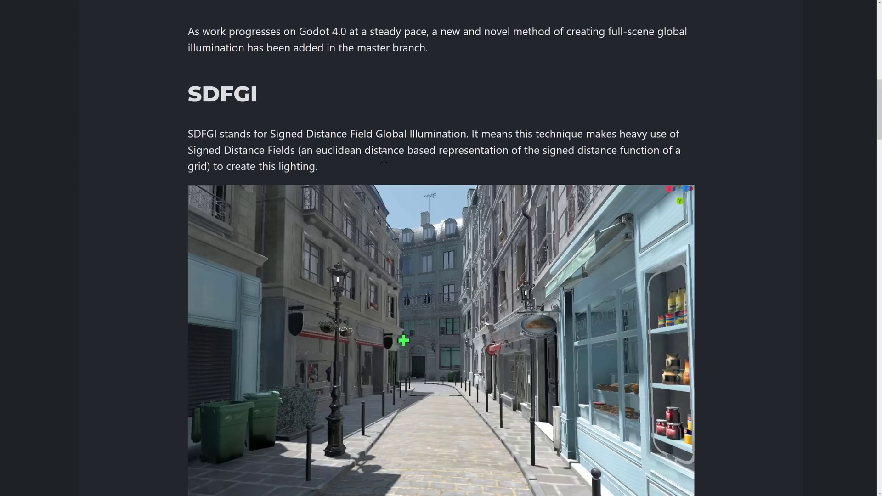
scroll(423, 157, "down", 7)
scroll(424, 157, "down", 11)
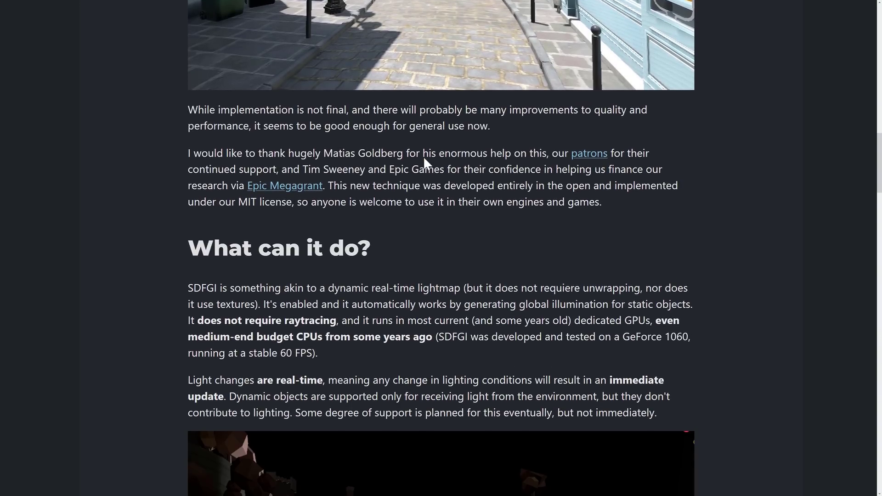
scroll(424, 158, "down", 8)
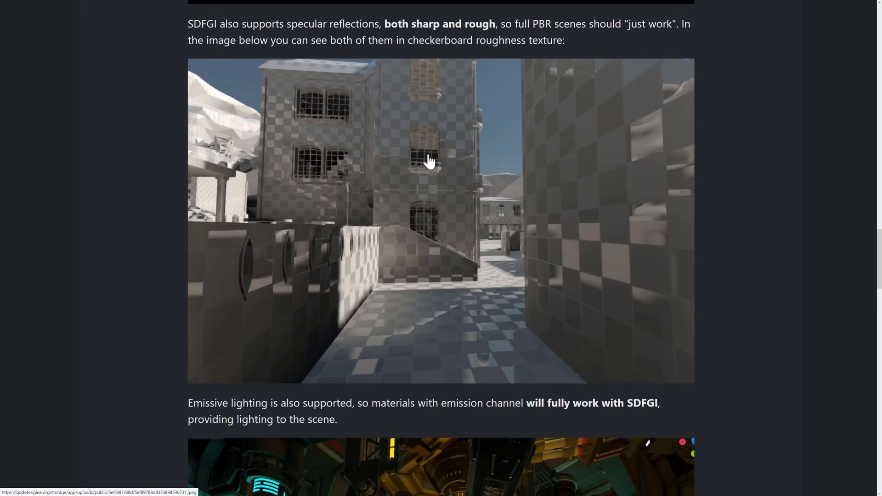
scroll(427, 162, "down", 10)
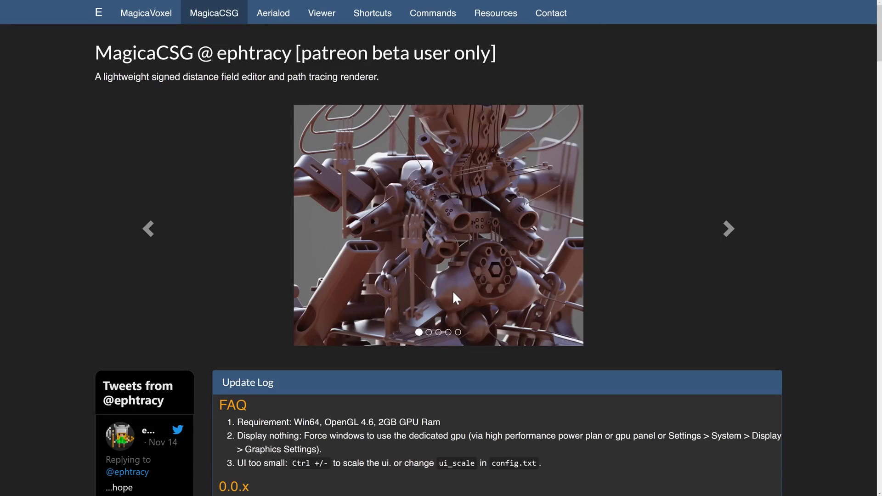
Switch to the 'Ray Marching and Signed Distance Functions' blog post tab with Ctrl+Tab.
key("ctrl+Tab")
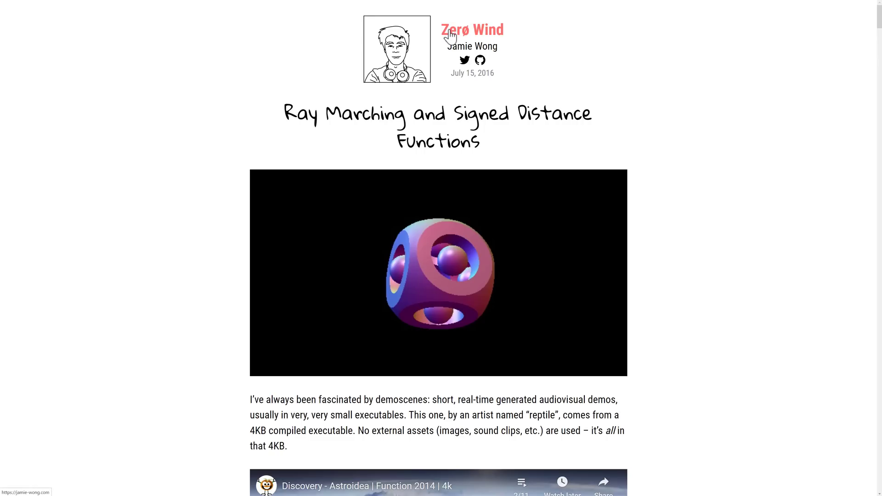
Scroll down through the ray marching blog post.
scroll(760, 231, "down", 15)
scroll(759, 231, "down", 6)
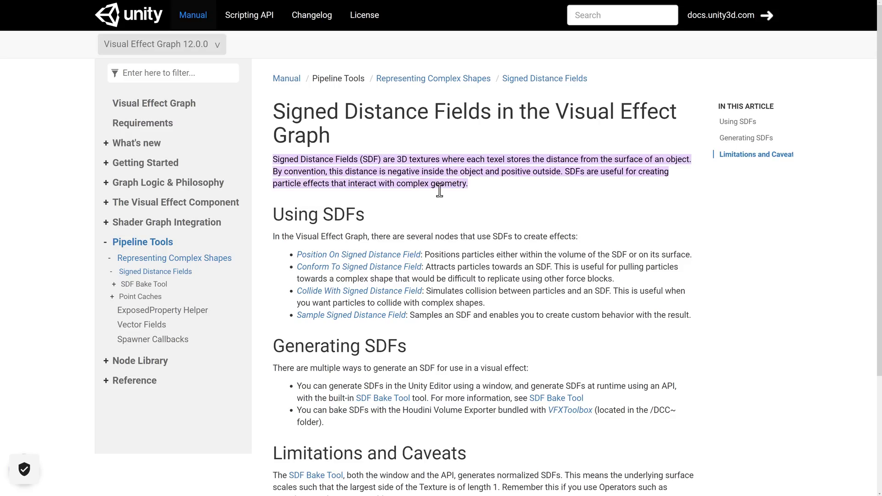
Scroll to Generating SDFs and briefly highlight the sentence about generating SDFs in the editor.
scroll(447, 195, "down", 2)
scroll(448, 195, "down", 2)
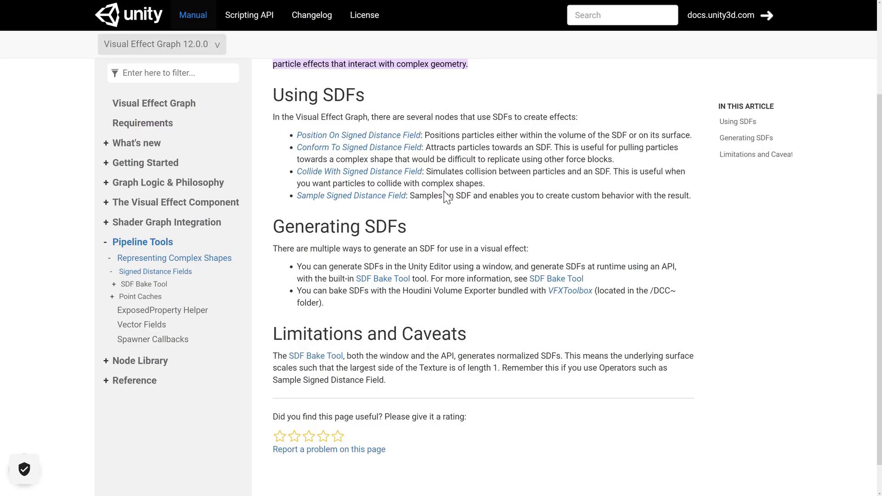
left_click_drag(299, 248, 434, 261)
left_click(334, 274)
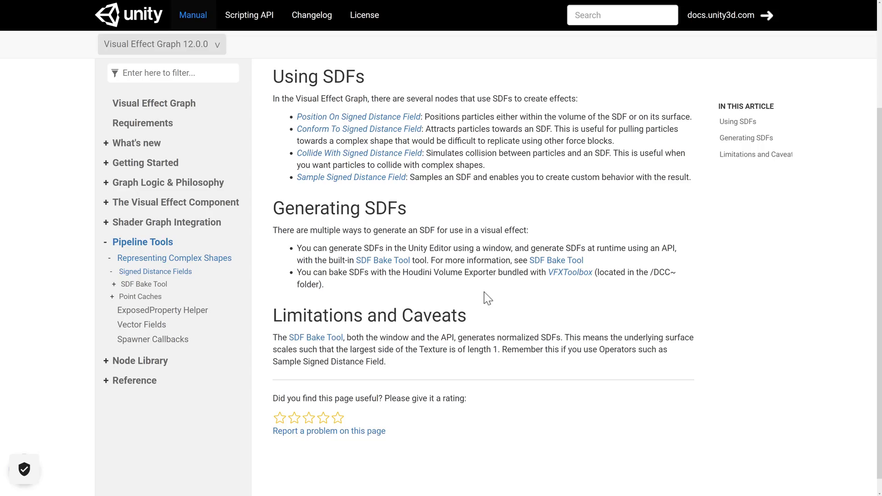
Read the mesh-to-sdf GitHub README through installation and examples, then switch to the Unity editor.
key("ctrl+Tab")
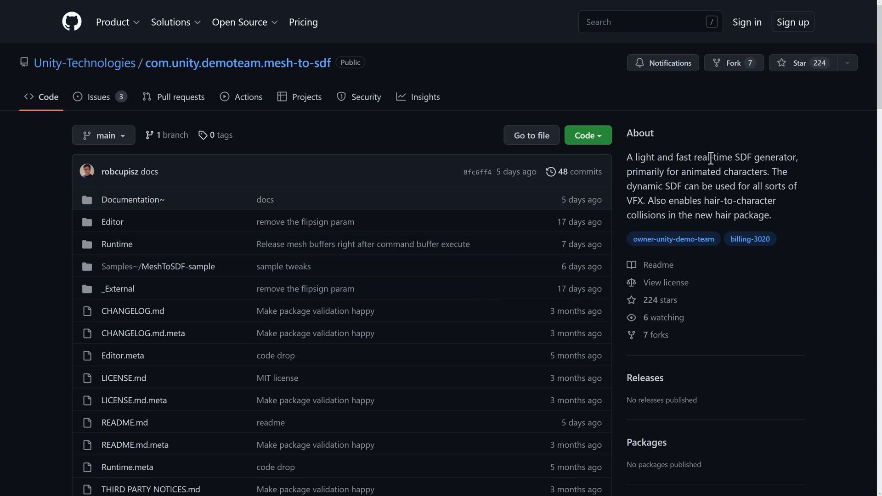
scroll(683, 172, "down", 1)
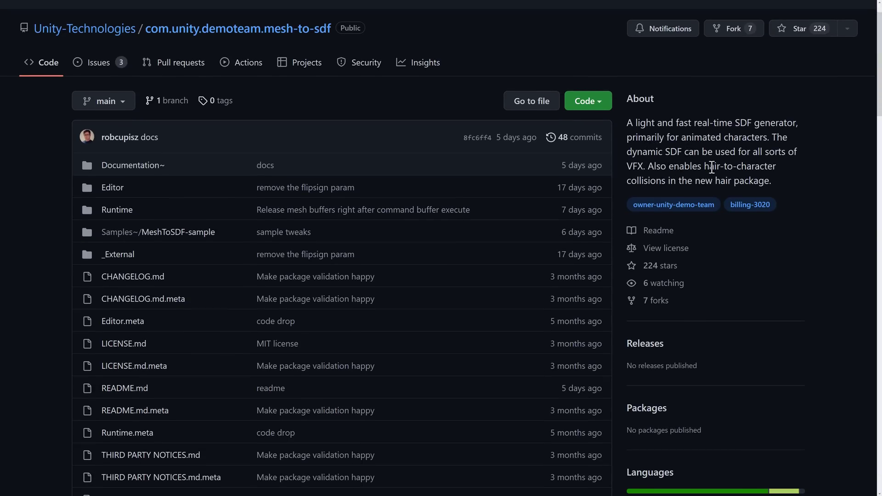
scroll(582, 181, "down", 4)
scroll(582, 180, "down", 10)
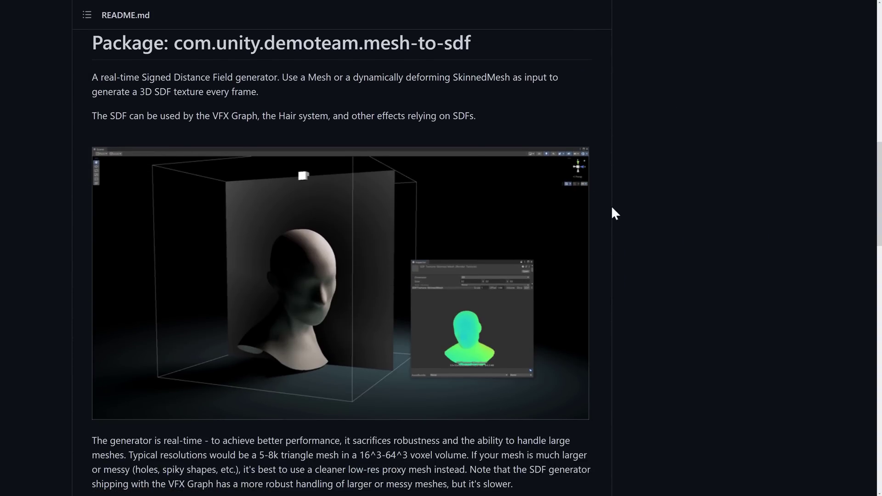
scroll(612, 208, "down", 5)
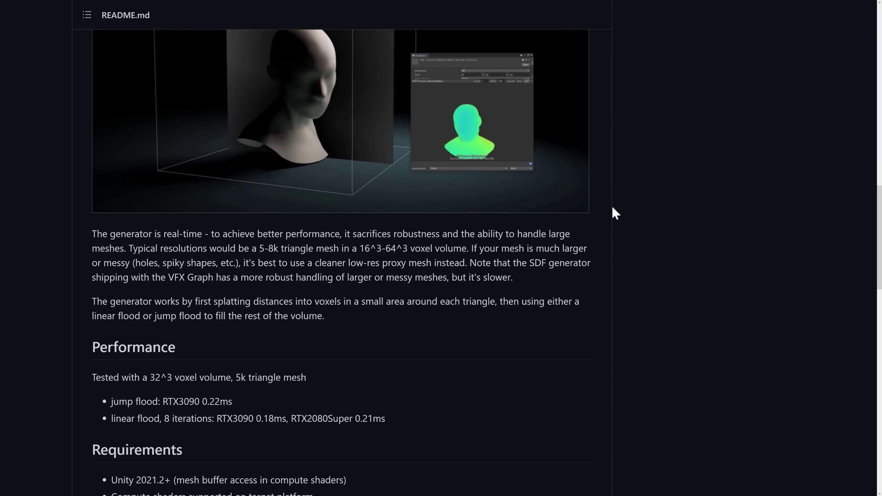
scroll(612, 208, "down", 5)
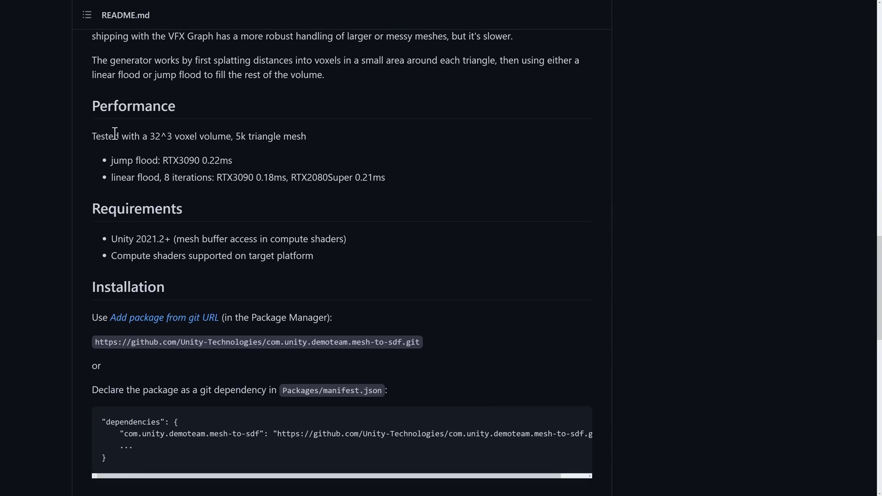
scroll(269, 139, "down", 7)
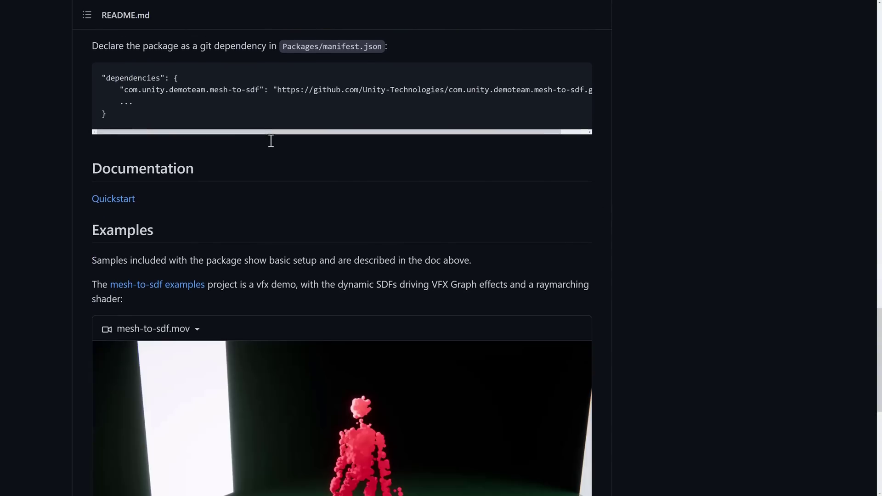
scroll(270, 141, "down", 8)
scroll(271, 142, "up", 7)
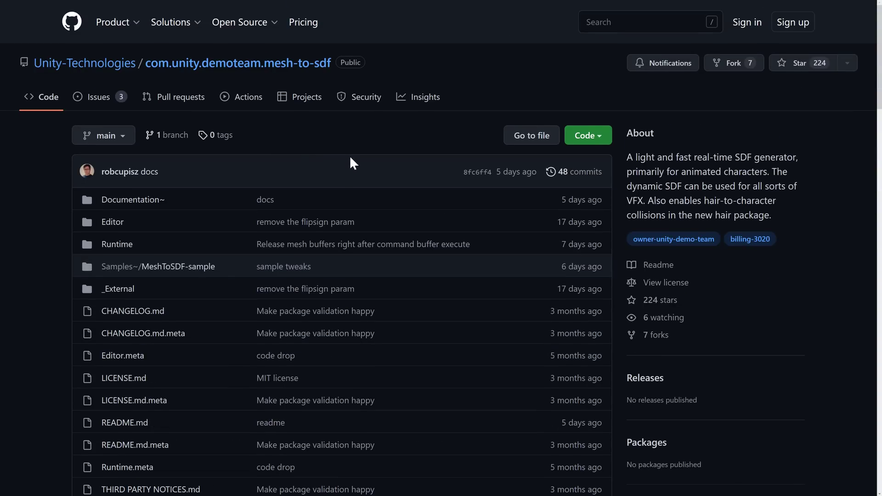
key("alt+Tab")
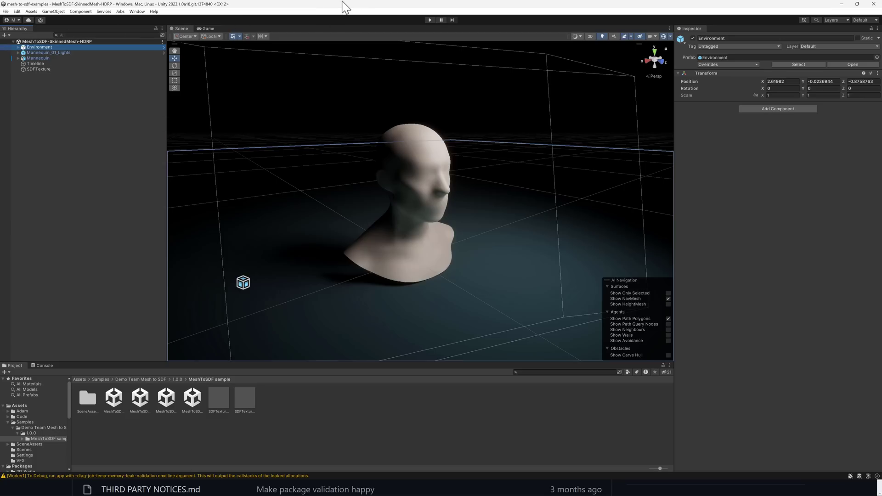
left_click(136, 11)
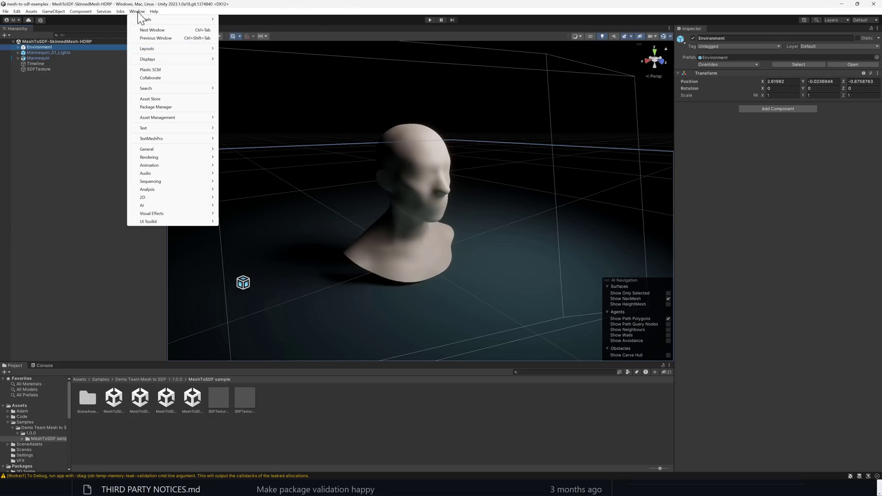
left_click(158, 106)
left_click(173, 80)
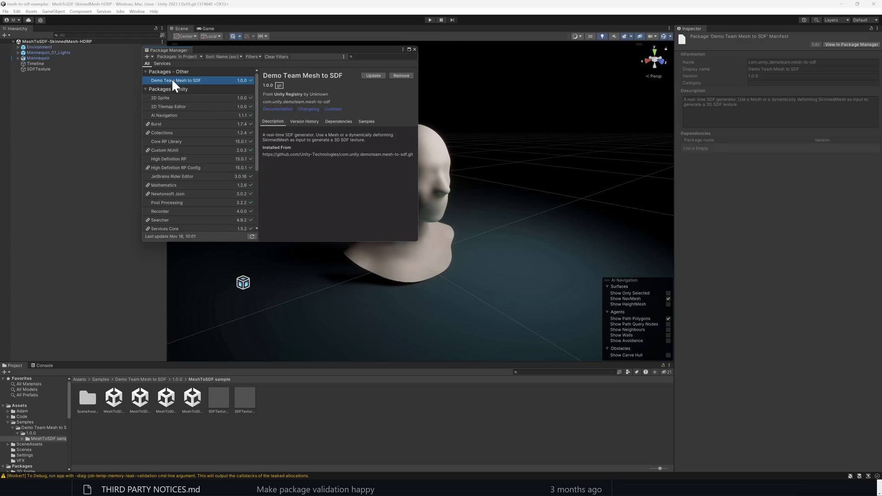
left_click(152, 57)
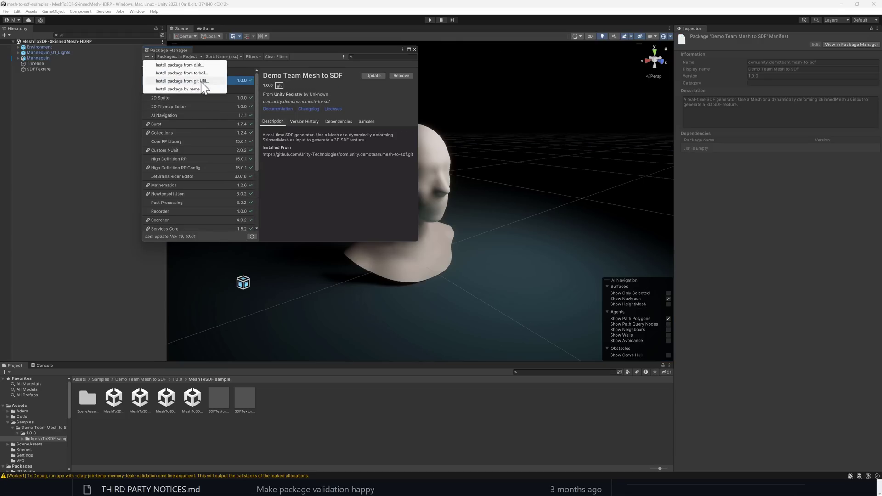
left_click(367, 180)
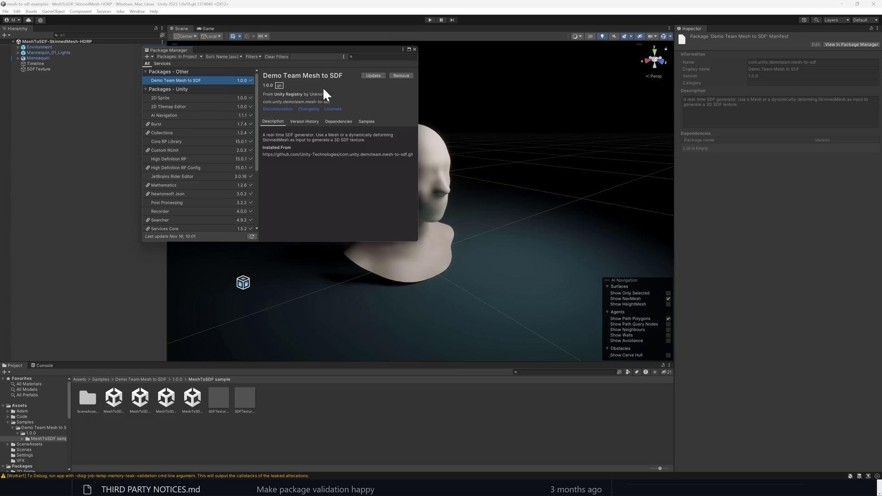
left_click(366, 122)
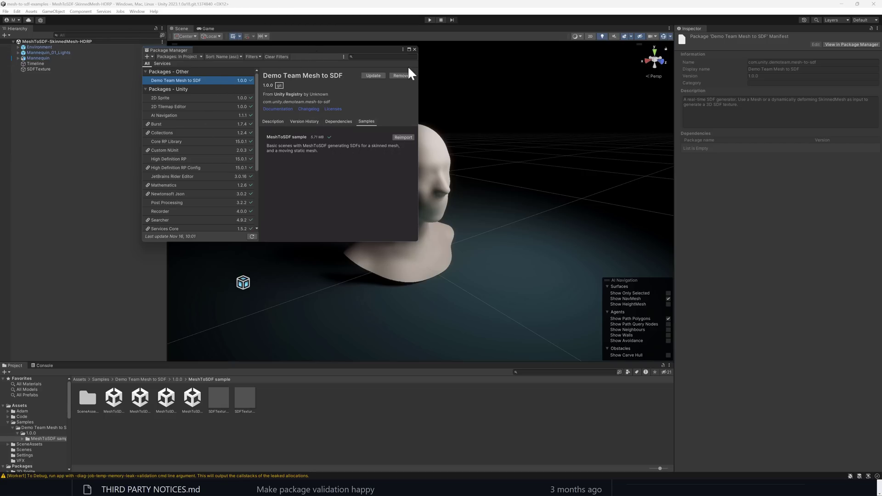
left_click(414, 50)
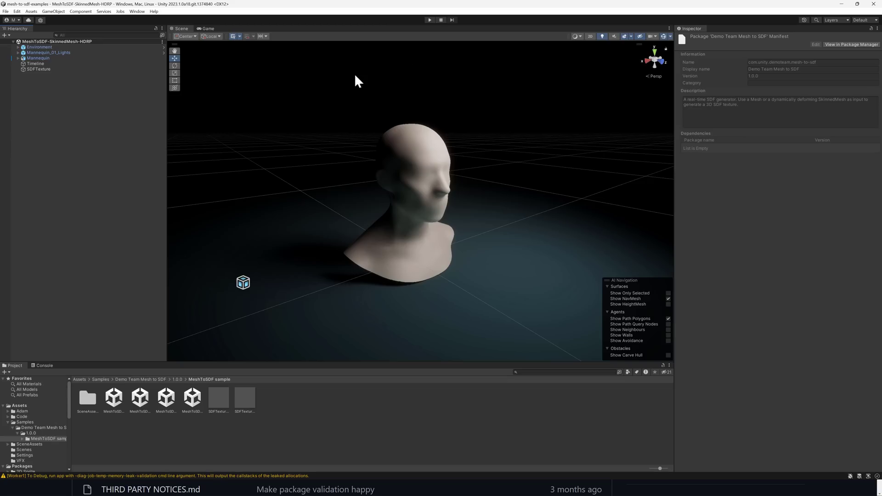
Inspect SDFTexture, expand Mannequin to view Mannequin_low_poly, then return to SDFTexture's settings.
left_click(40, 69)
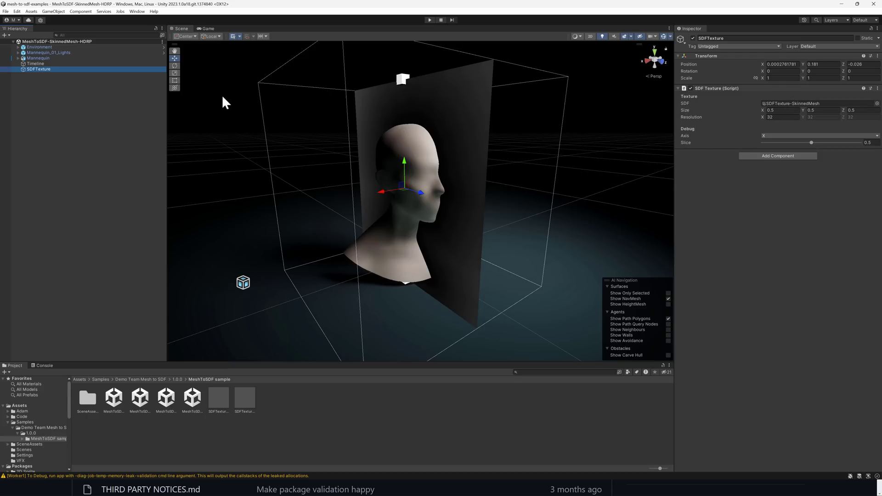
left_click(23, 59)
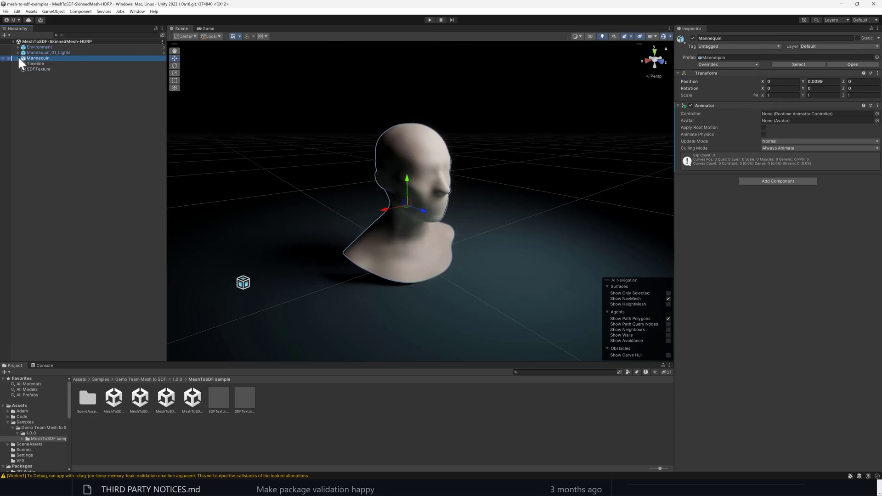
left_click(18, 57)
left_click(42, 69)
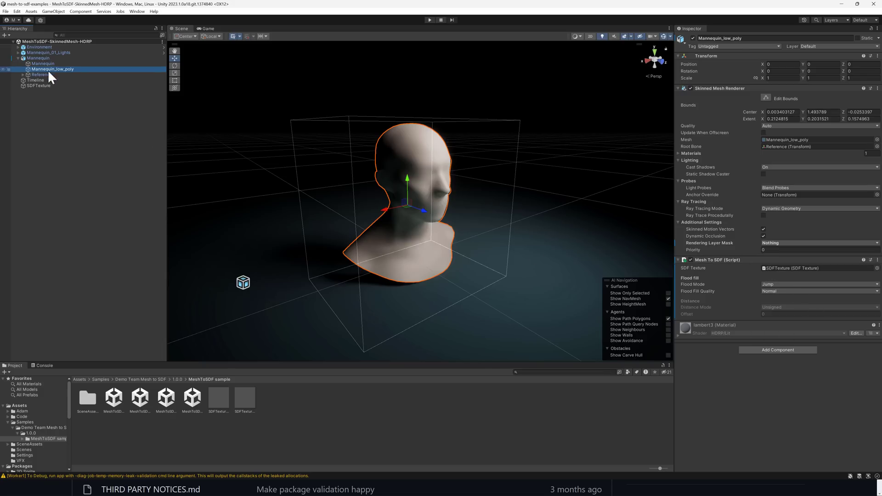
left_click(42, 84)
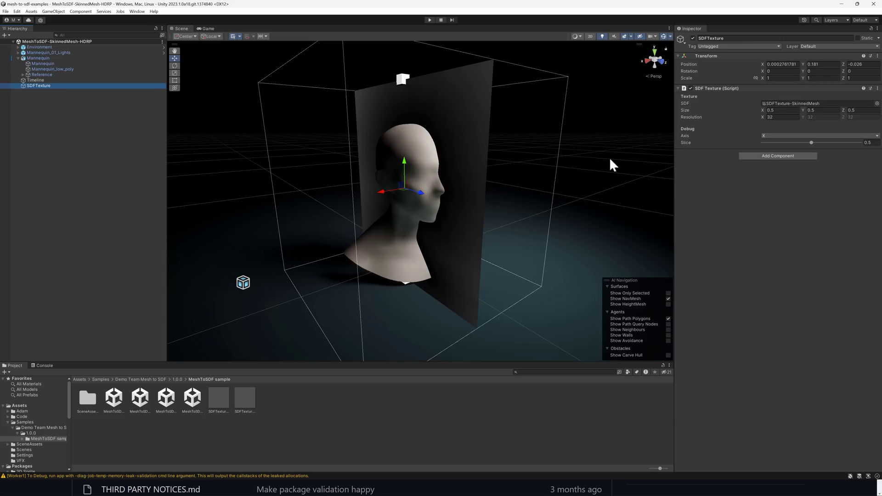
Preview the 32×32×32 SDFTexture-SkinnedMesh texture as a rotating SDF, then enter Play mode.
left_click(219, 397)
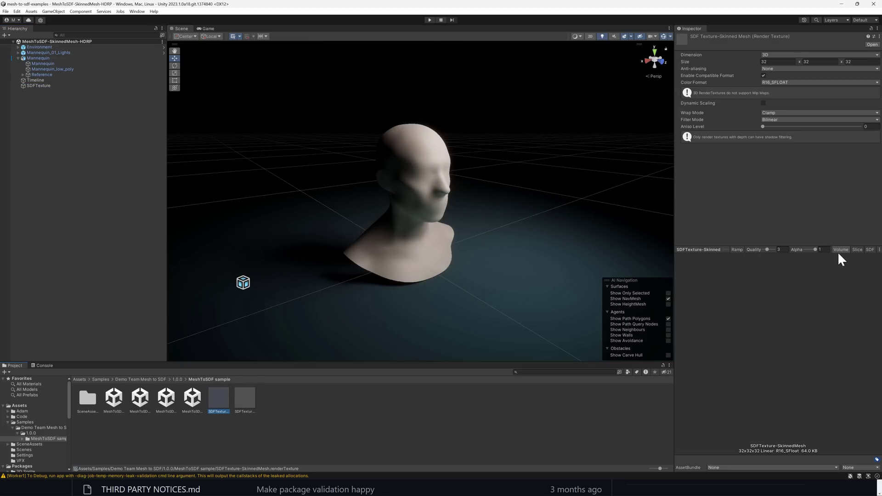
left_click(870, 249)
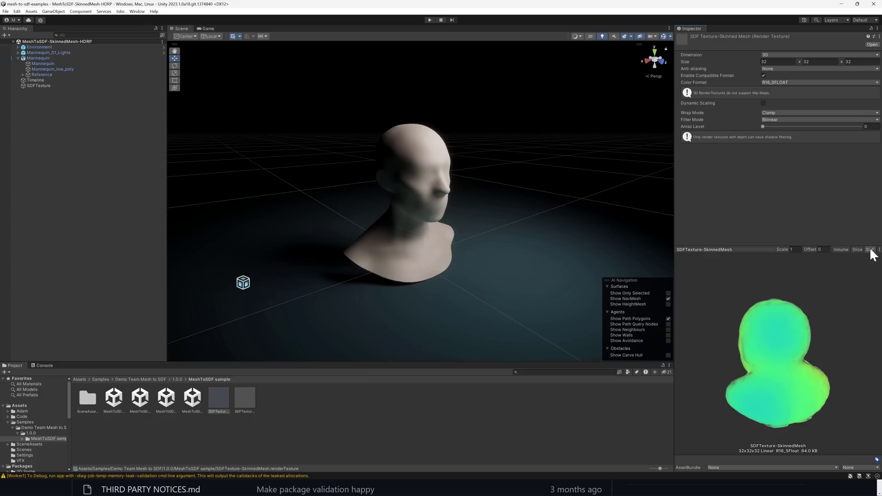
left_click_drag(783, 379, 859, 371)
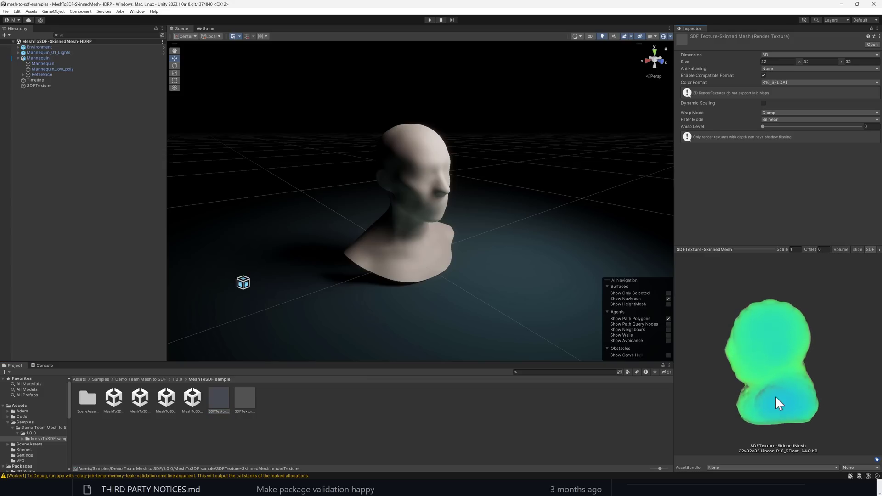
mouse_move(817, 398)
left_mouse_down()
mouse_move(823, 393)
mouse_move(817, 398)
left_mouse_up()
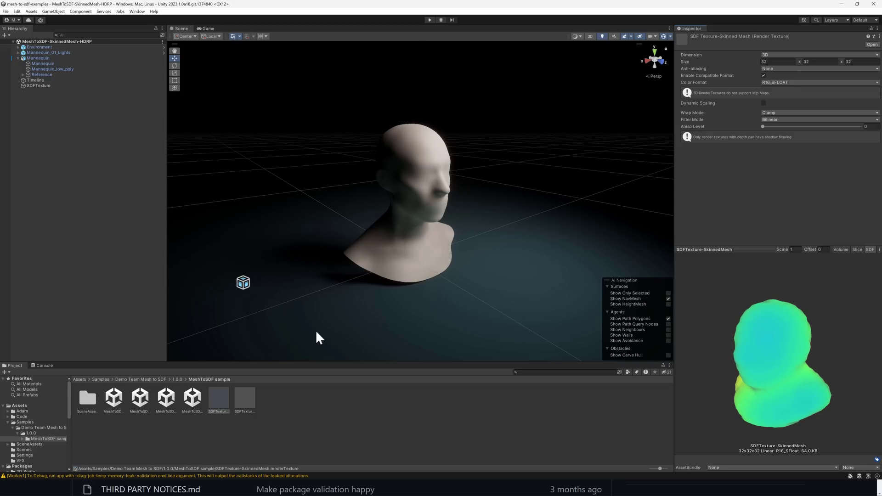
left_click(429, 20)
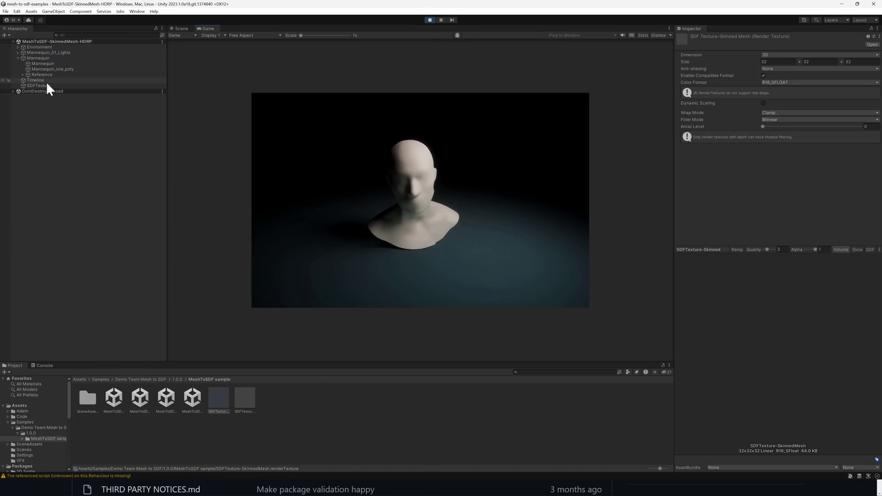
Select SDFTexture and Timeline, then show the render texture's live SDF volume preview.
left_click(47, 85)
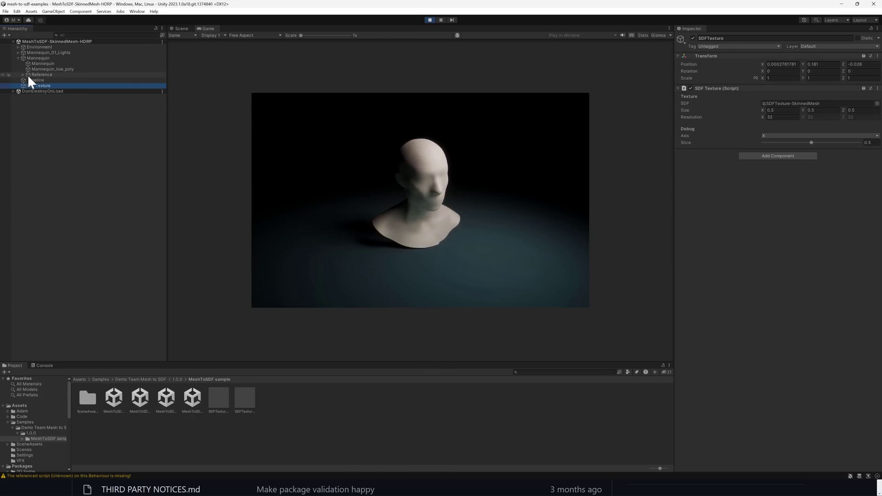
left_click(36, 80)
left_click(37, 85)
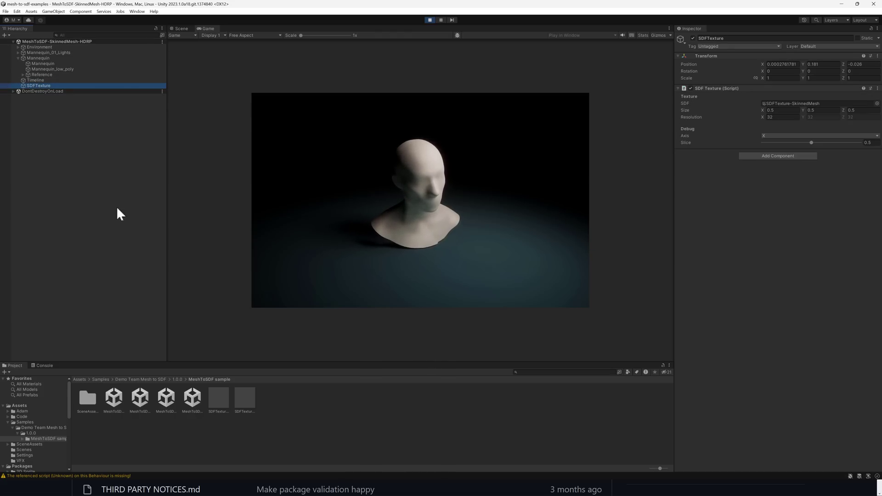
left_click(221, 403)
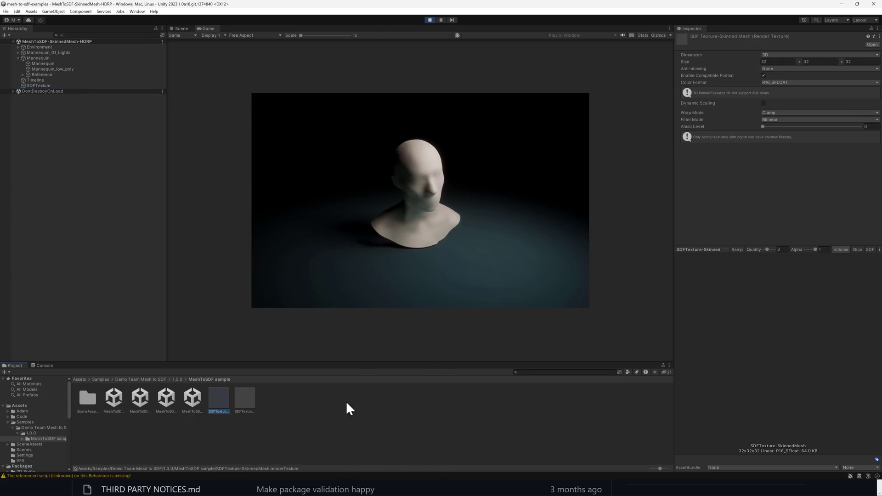
left_click(869, 249)
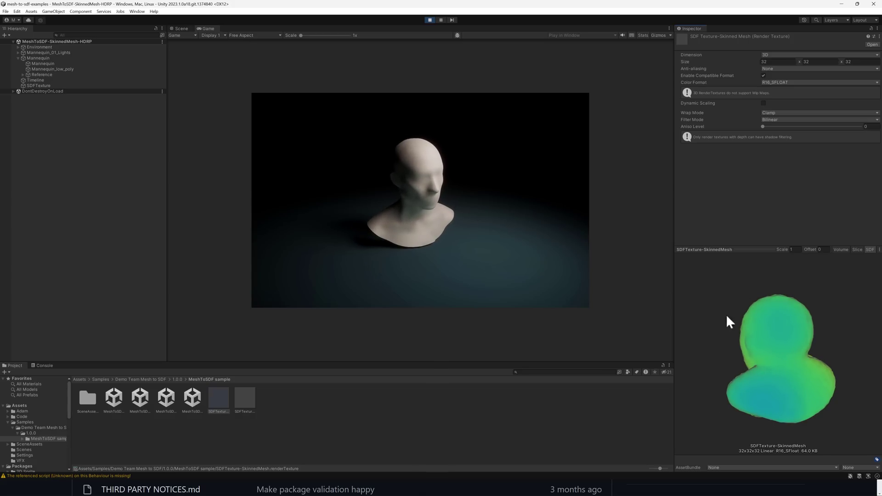
Pause and stop Play mode, then scroll the Project panel toward the Scenes folder.
left_click(441, 20)
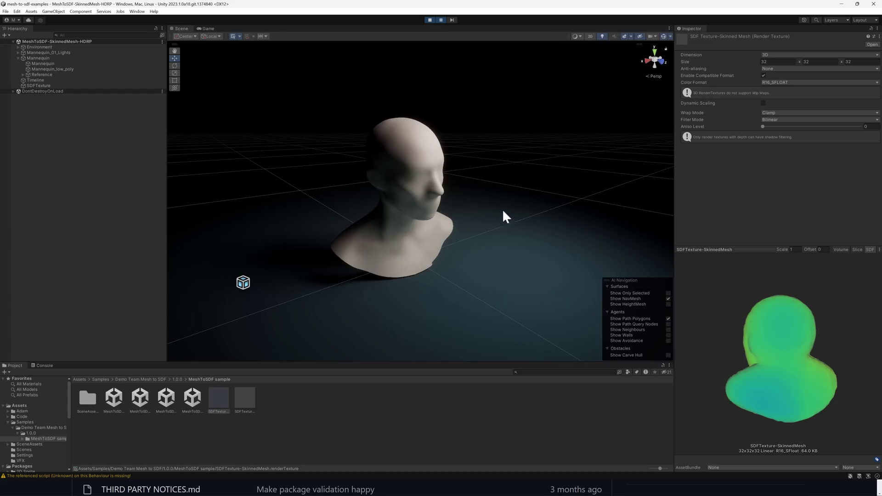
left_click(429, 20)
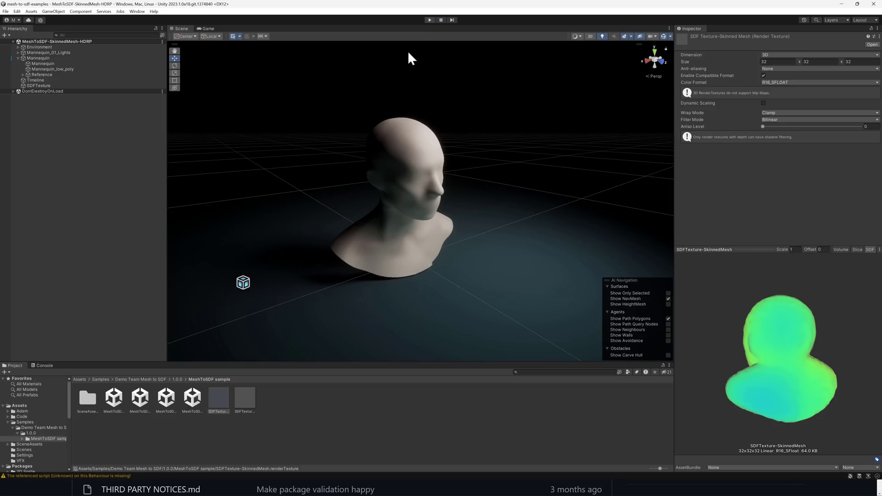
scroll(31, 429, "down", 2)
Open the SDF raymarch scene from the Scenes folder, play it, then stop.
left_click(24, 428)
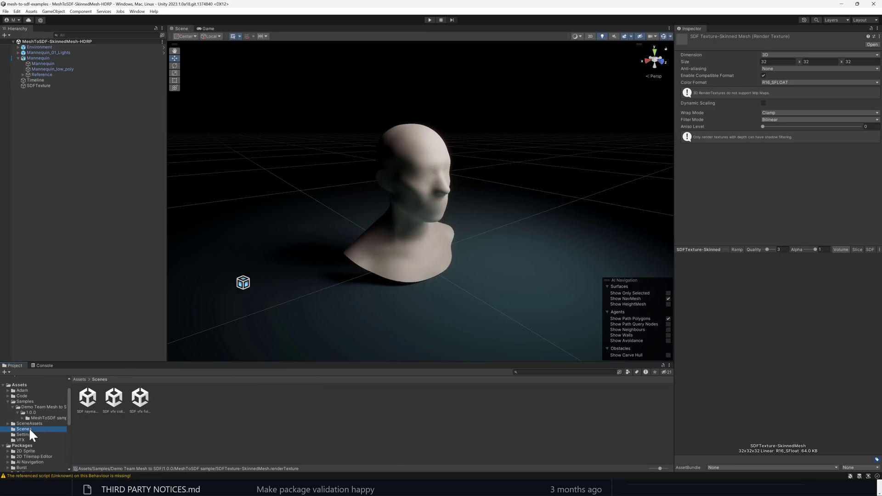
double_click(83, 397)
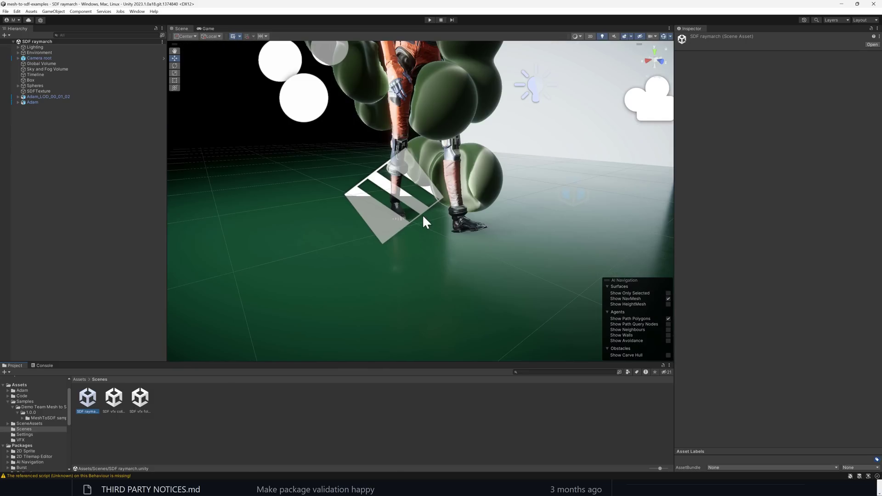
left_click(429, 20)
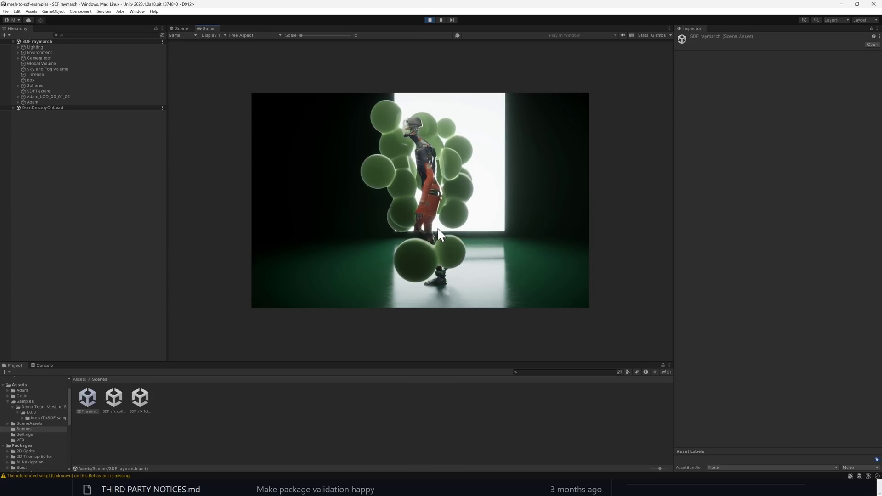
left_click(429, 19)
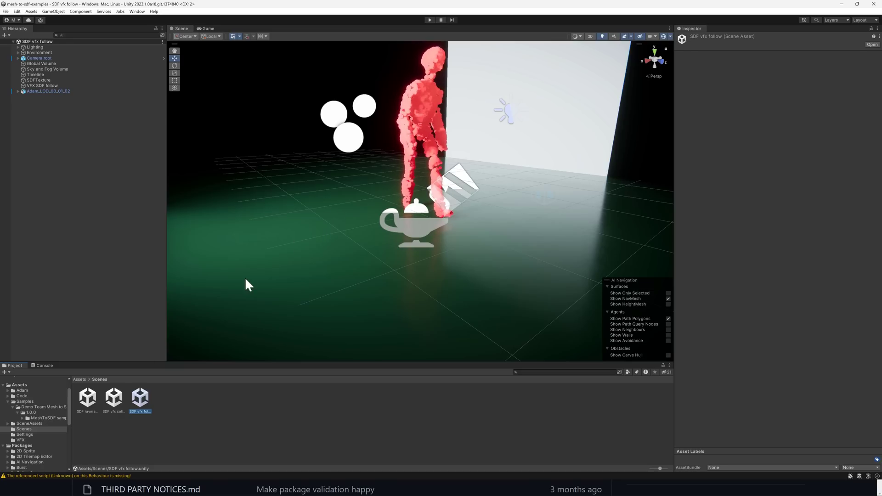
Open and play the SDF vfx collide scene, scaling the Game view to 1.6x.
double_click(113, 396)
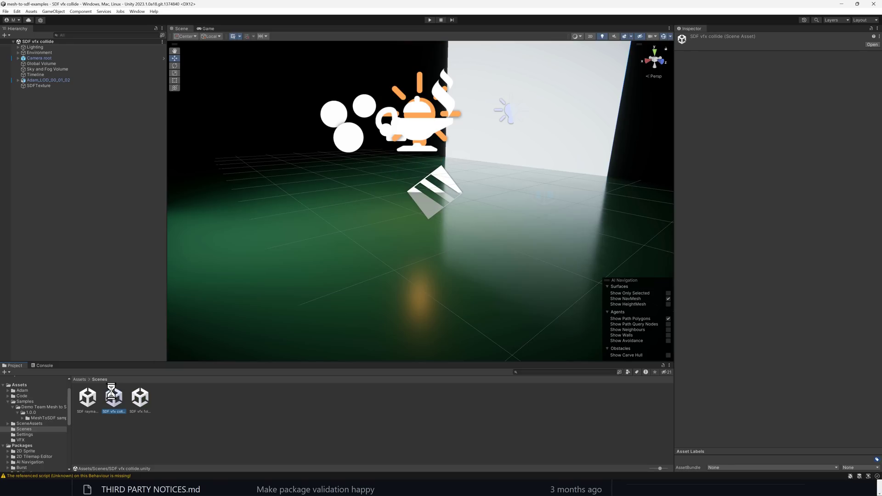
left_click(429, 19)
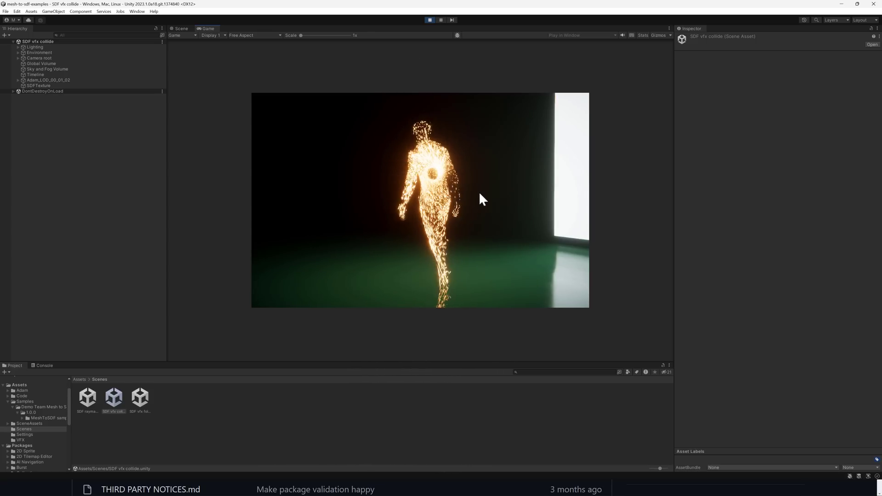
left_click_drag(302, 35, 316, 35)
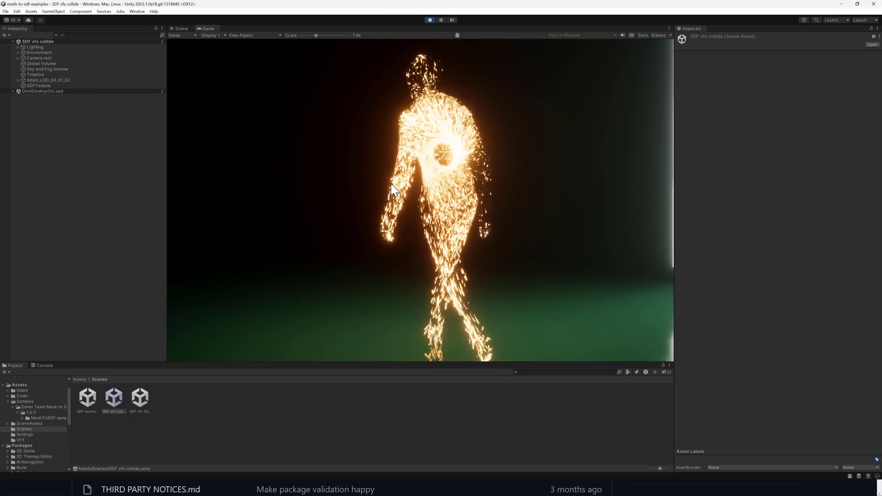
Drill into Adam_LOD_00_01_02 > Adam_Reference to view mesh_Crowd_LOD_02's Mesh To SDF settings, then switch to the browser.
left_click(24, 79)
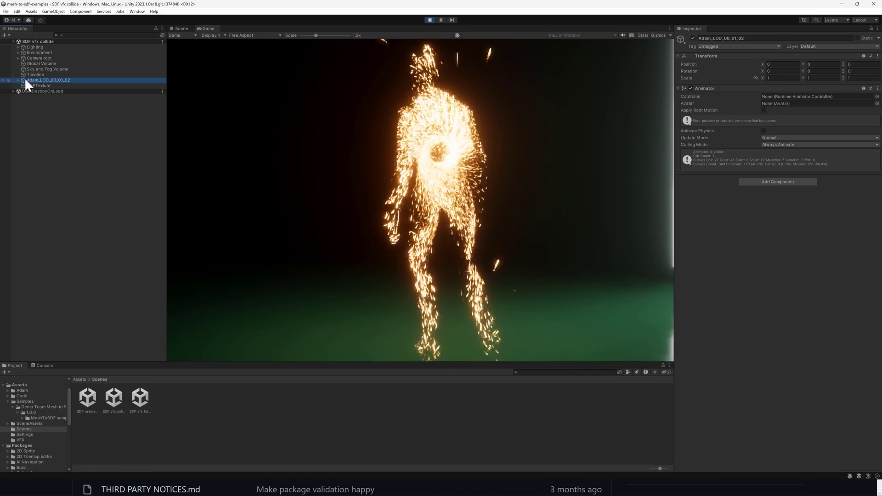
left_click(19, 79)
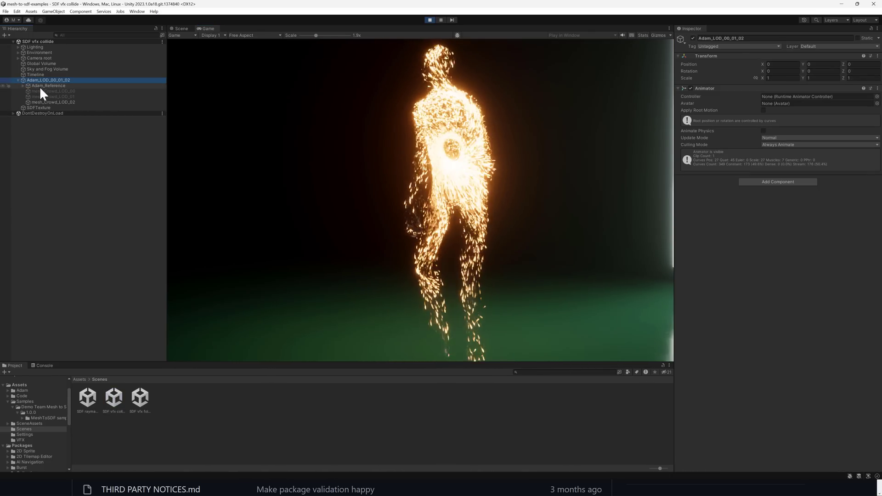
left_click(41, 85)
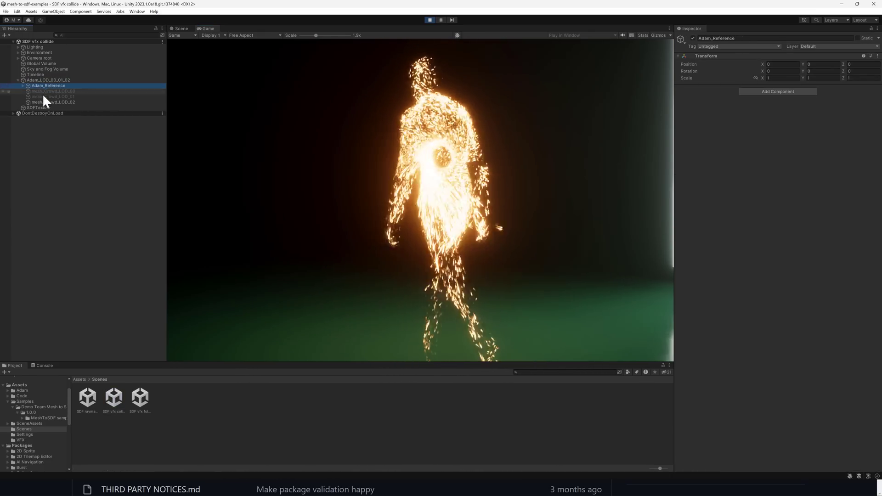
left_click(45, 101)
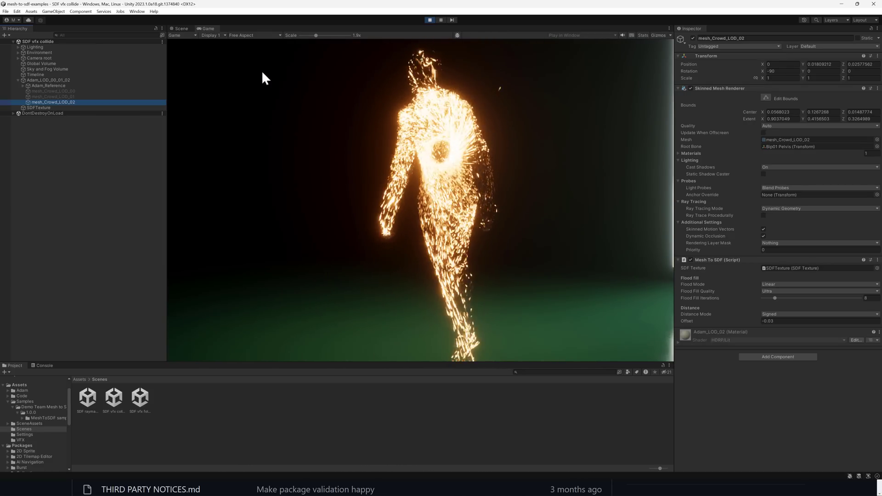
key("alt+Tab")
key("alt+Tab")
key("alt+Tab")
key("alt+Tab")
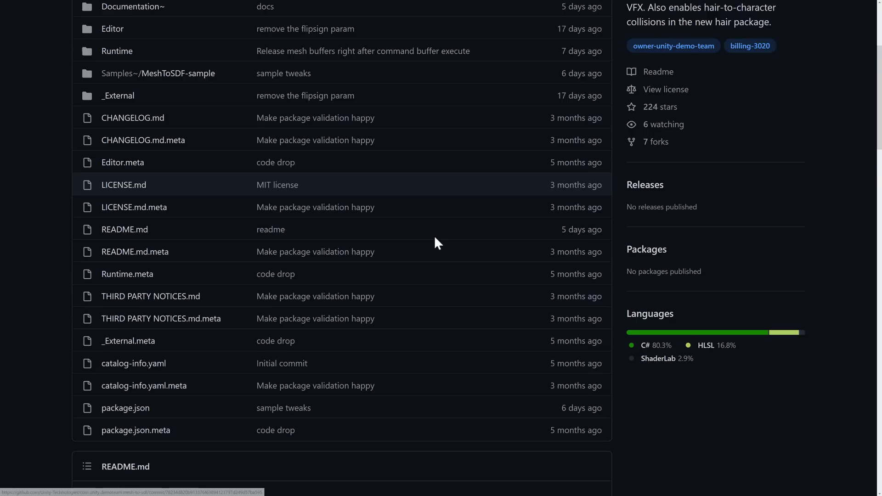
Scroll through the examples README demo GIFs, then back up to the package repository's top.
scroll(349, 163, "down", 10)
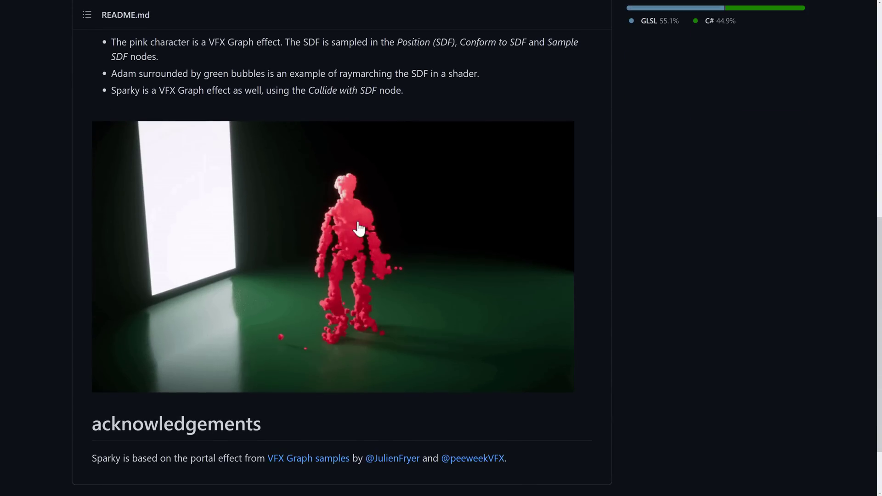
scroll(351, 203, "up", 2)
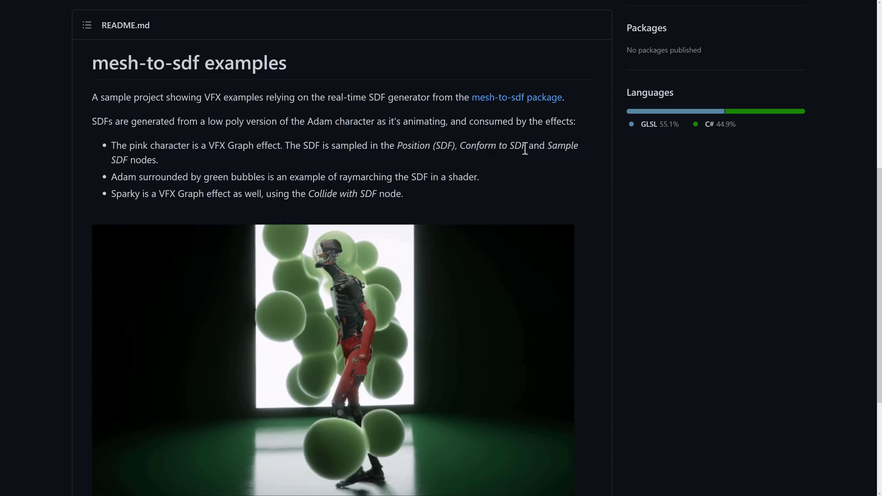
scroll(121, 145, "down", 1)
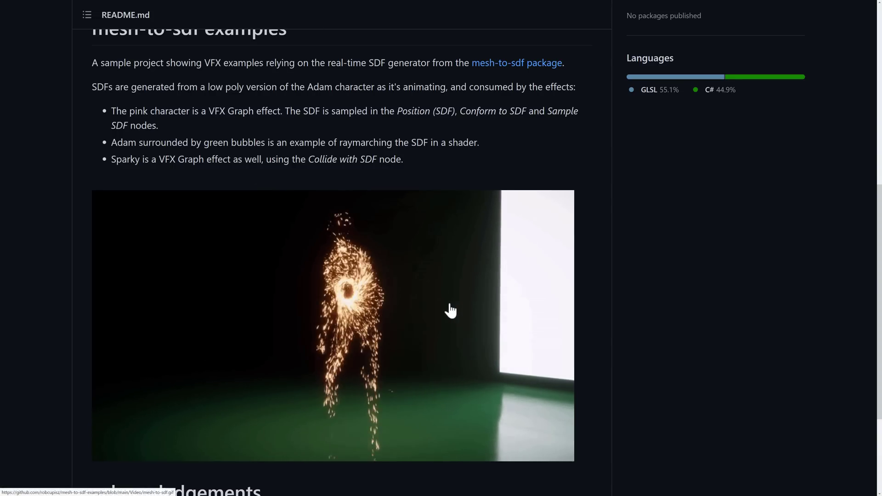
scroll(445, 294, "up", 20)
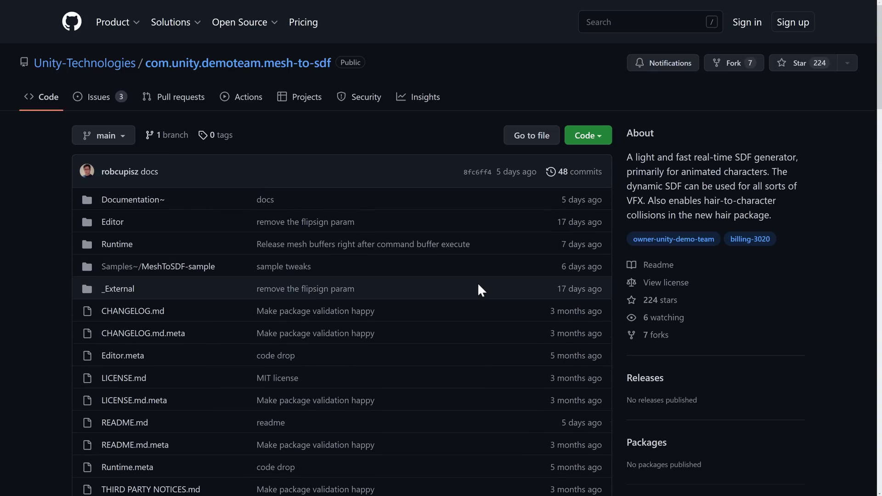
Read the README's Performance, Requirements and Installation sections, clearing the stray text selection.
scroll(479, 288, "down", 5)
scroll(479, 288, "down", 15)
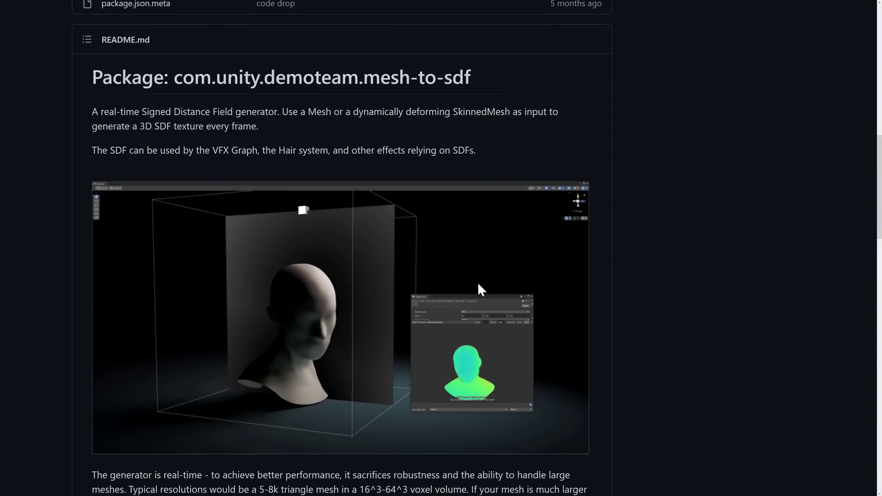
scroll(477, 288, "down", 2)
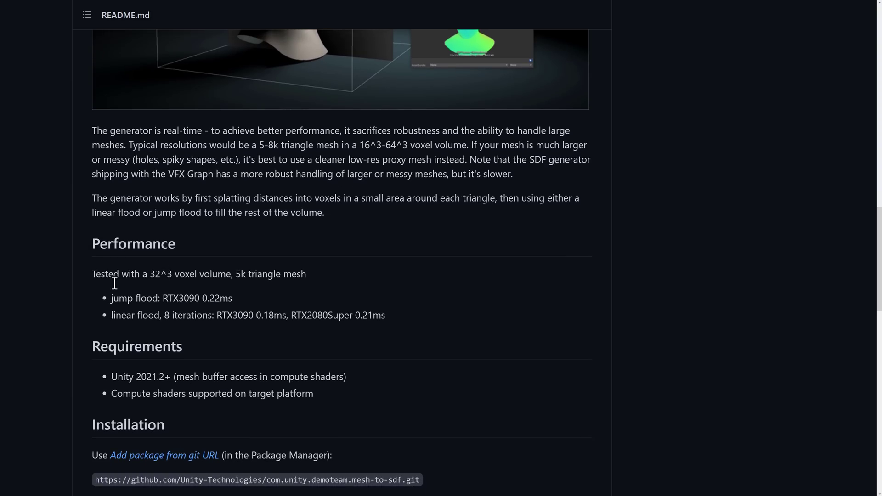
left_click(324, 276)
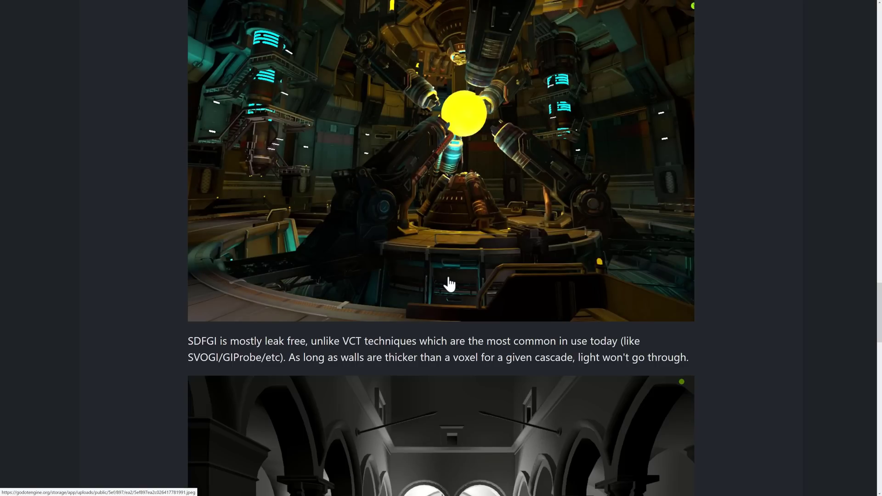
scroll(449, 285, "up", 15)
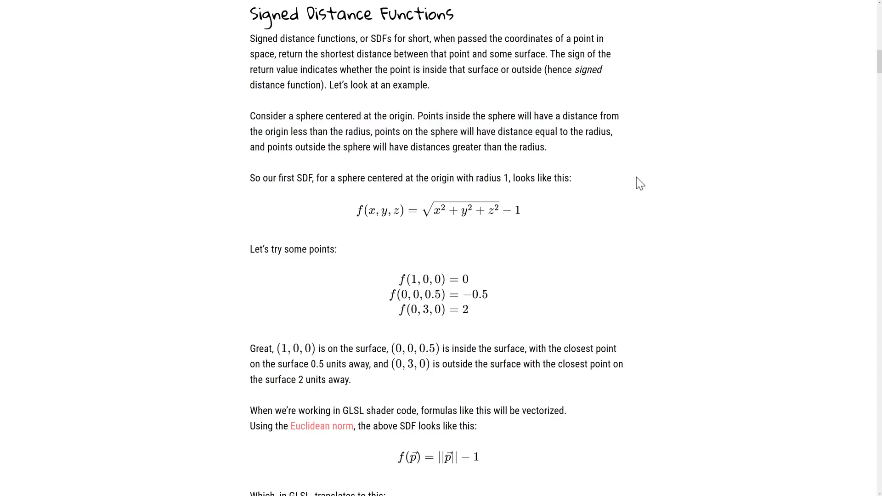
Scroll to the top of the Ray Marching article, then return to the Unity editor.
scroll(483, 164, "up", 15)
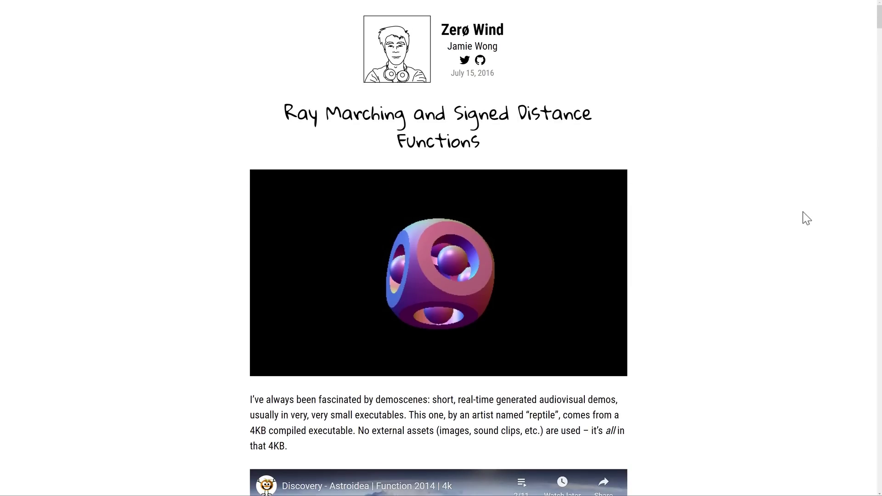
key("alt+Tab")
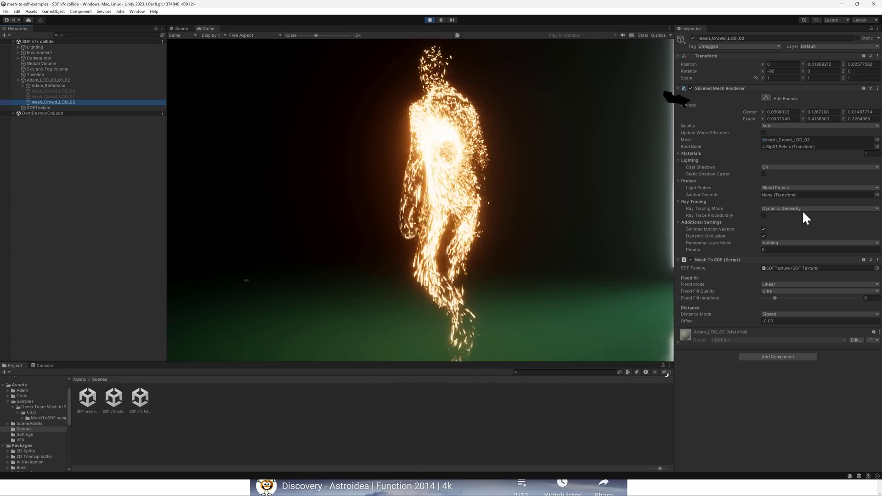